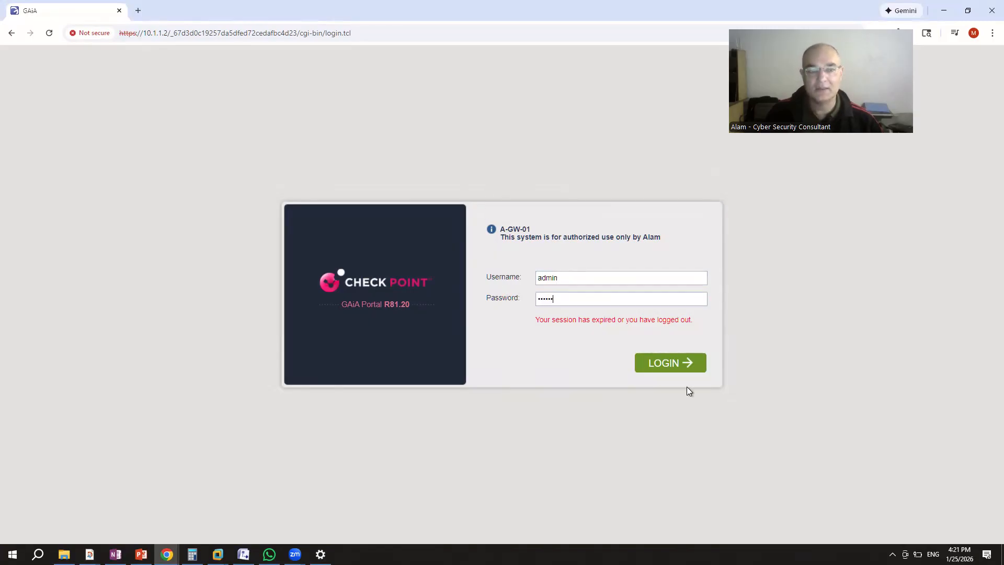
- Log in to the A-GW-01 Gaia Portal and highlight the Check Point Security Gateway title in the System Overview
click(662, 367)
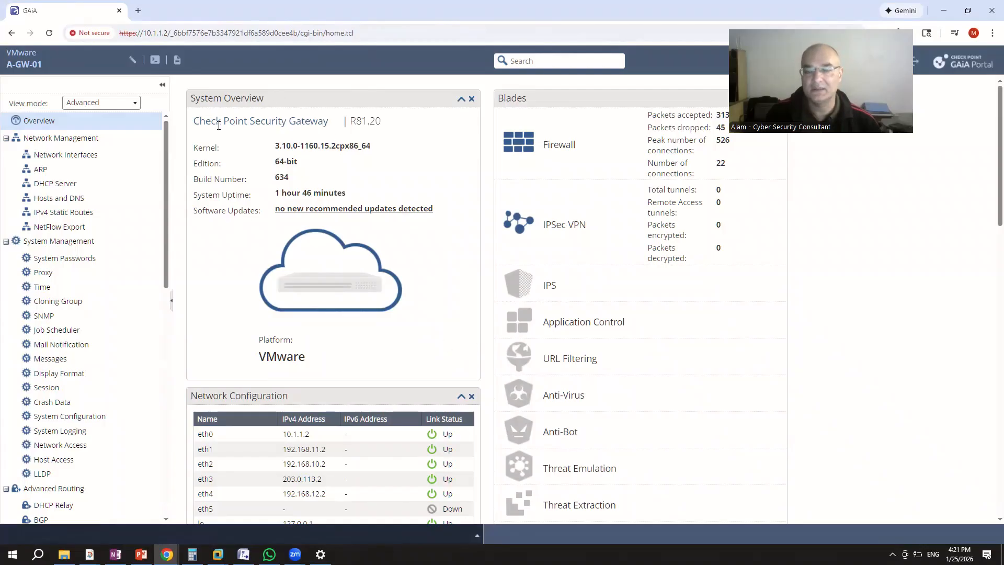
drag(218, 120, 403, 120)
click(403, 120)
triple_click(196, 120)
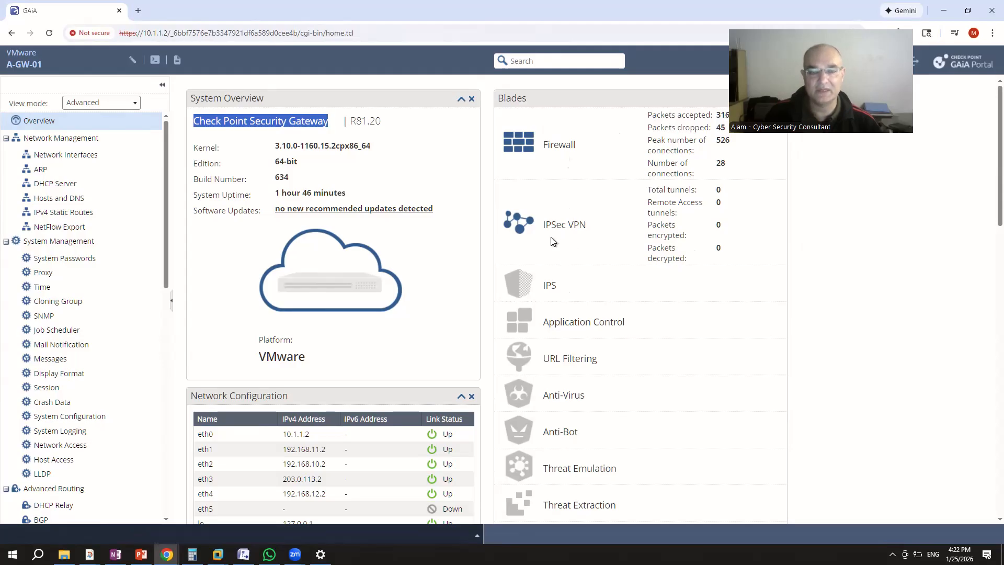
- Review the software blades list and the Network Configuration table on the Overview page
scroll(572, 303, down, 3)
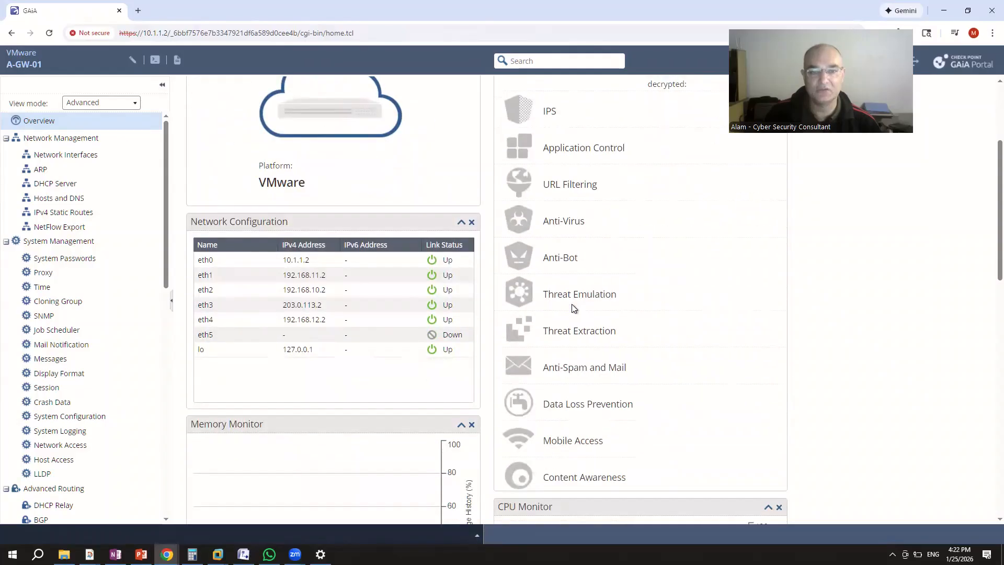
scroll(572, 292, up, 2)
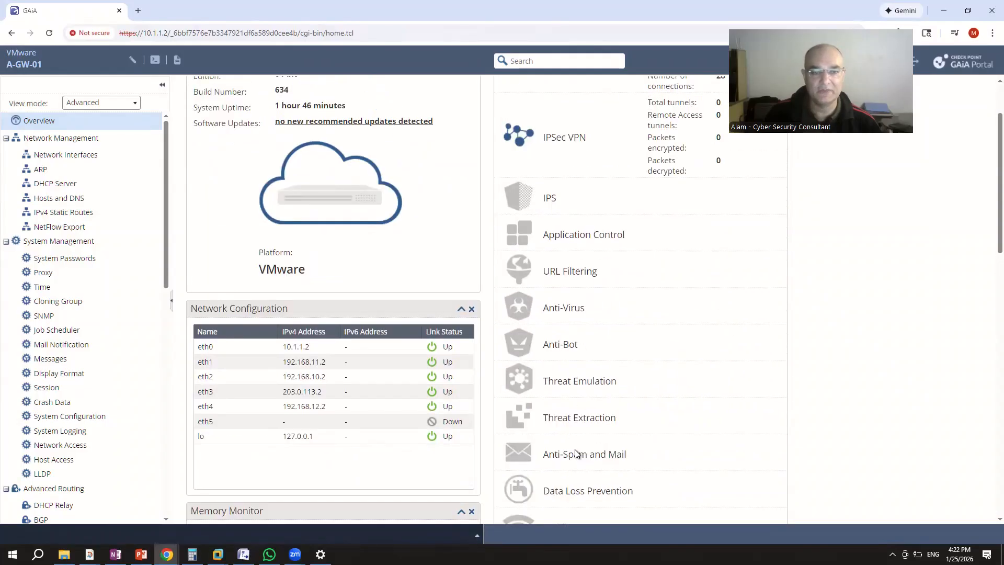
scroll(575, 450, down, 2)
scroll(575, 450, up, 2)
scroll(457, 297, down, 2)
scroll(457, 297, up, 2)
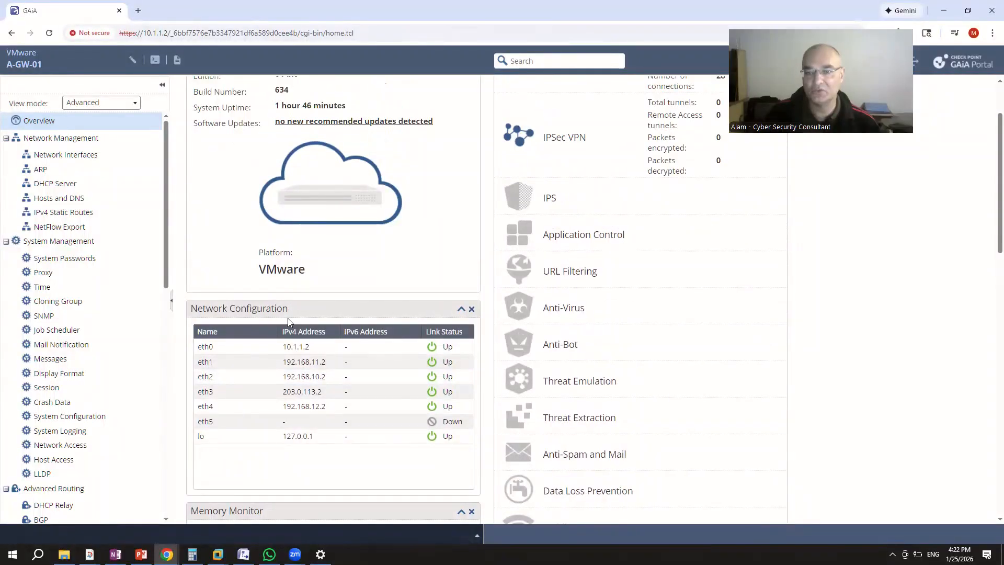
scroll(288, 345, down, 2)
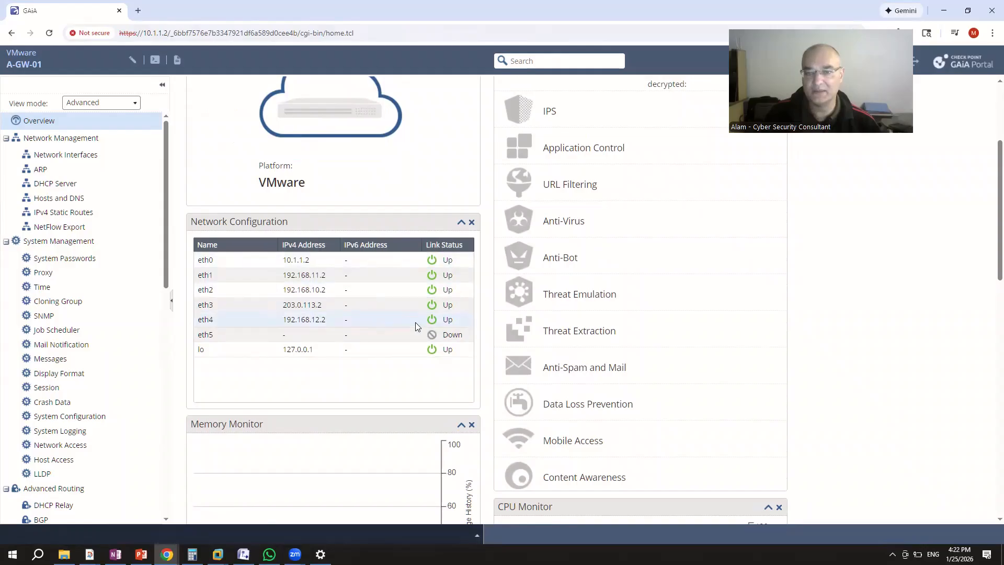
- Examine the memory, CPU, throughput and packet rate monitors and the list of widgets available for the Overview page
scroll(417, 341, down, 4)
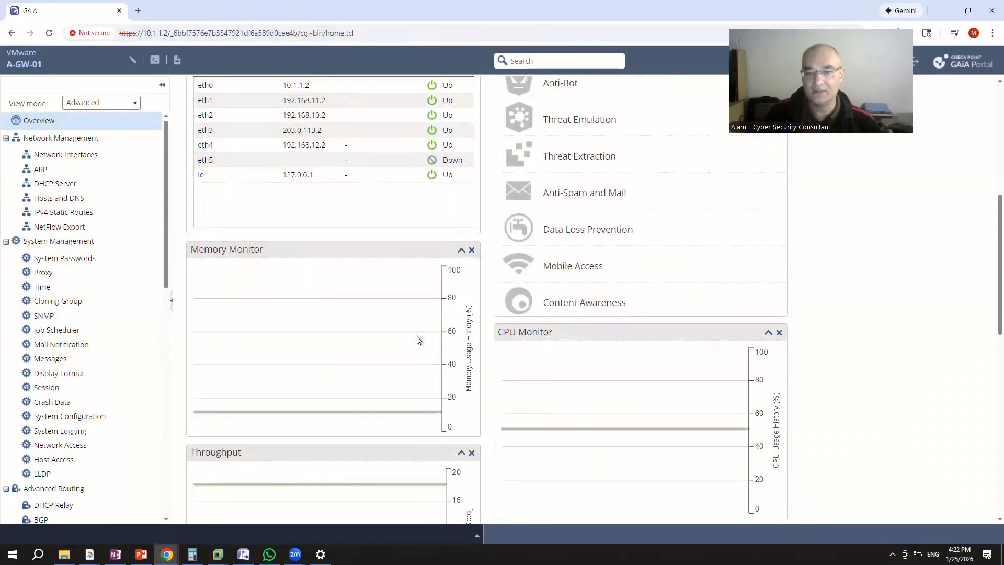
scroll(417, 339, down, 2)
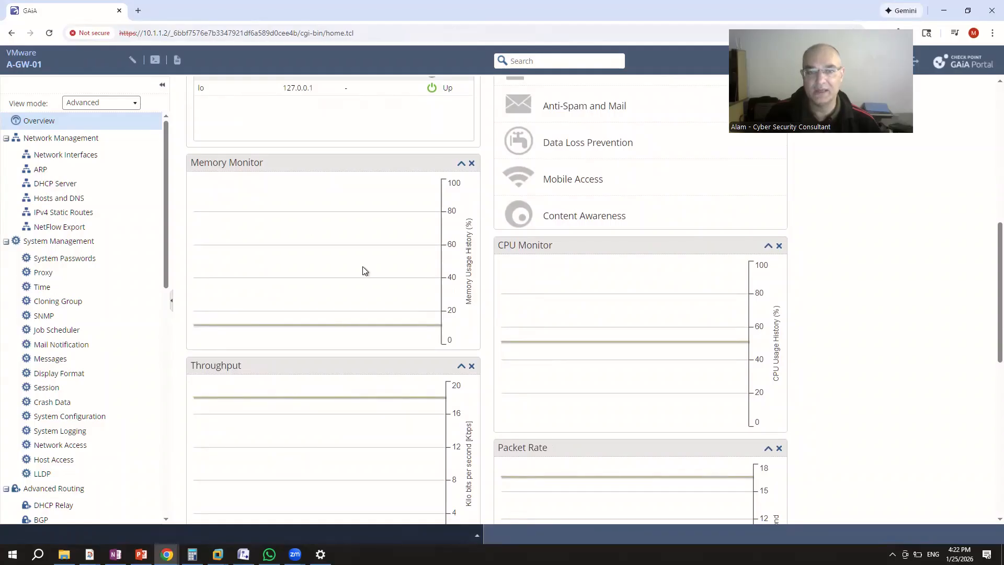
scroll(582, 291, down, 2)
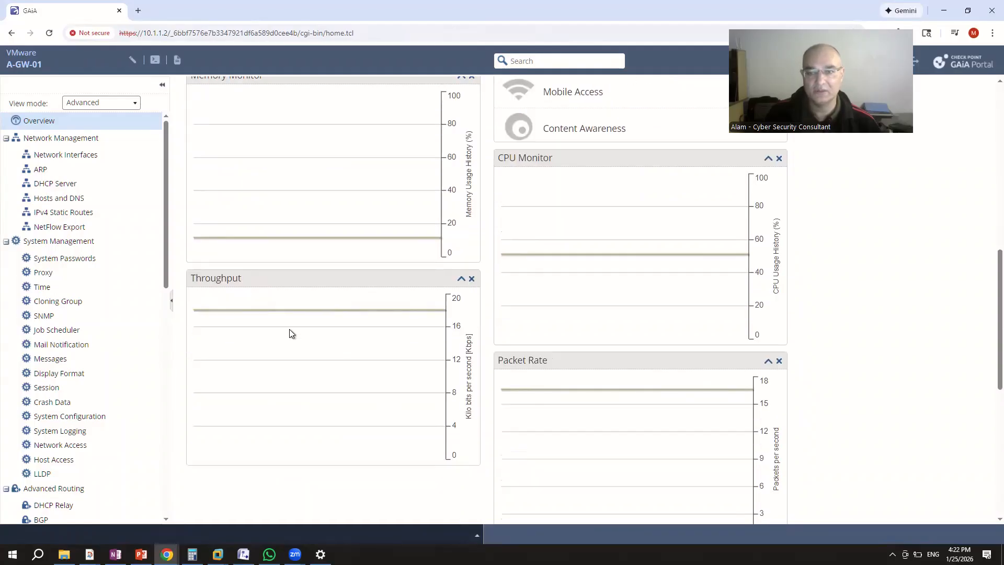
scroll(598, 387, down, 9)
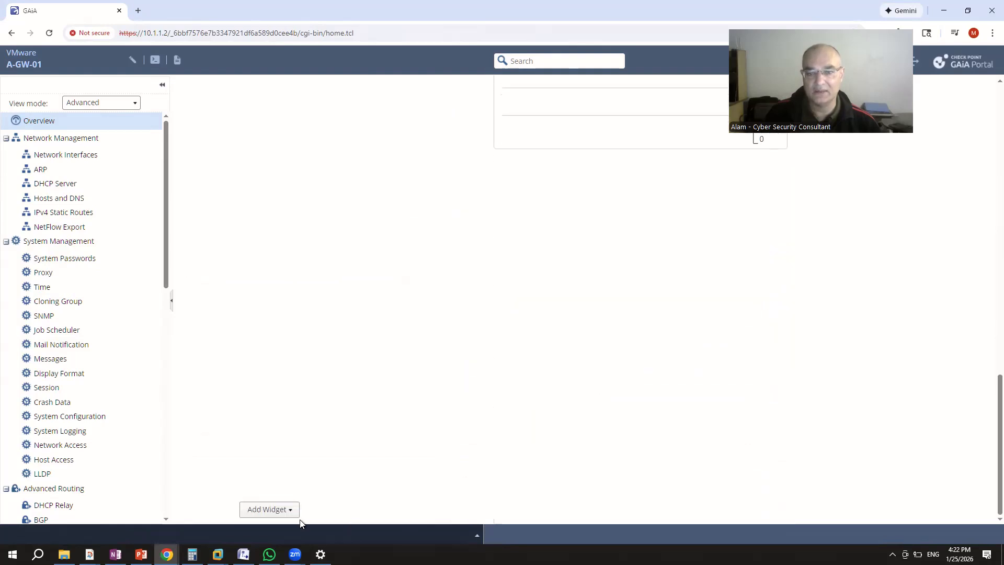
click(268, 510)
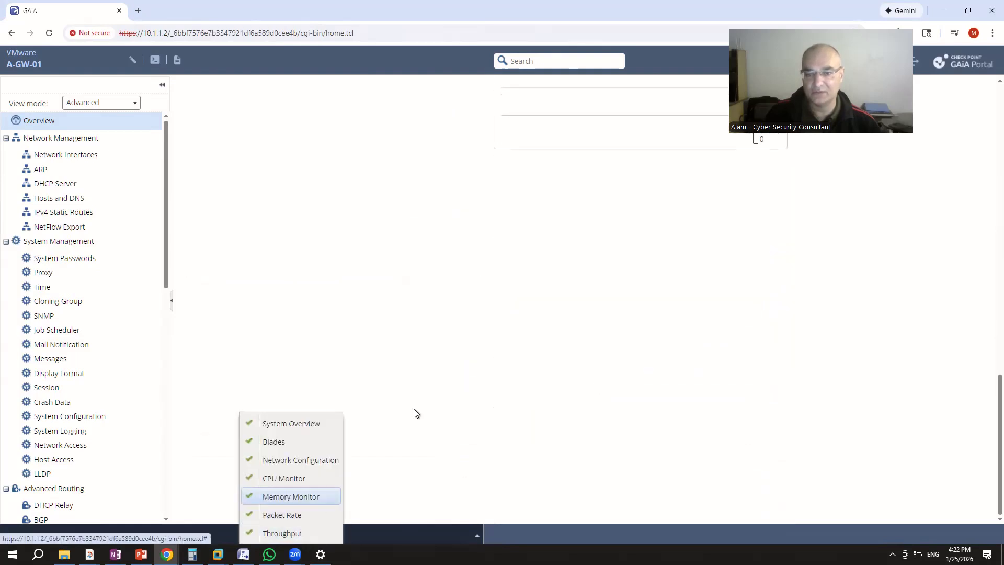
scroll(410, 343, up, 10)
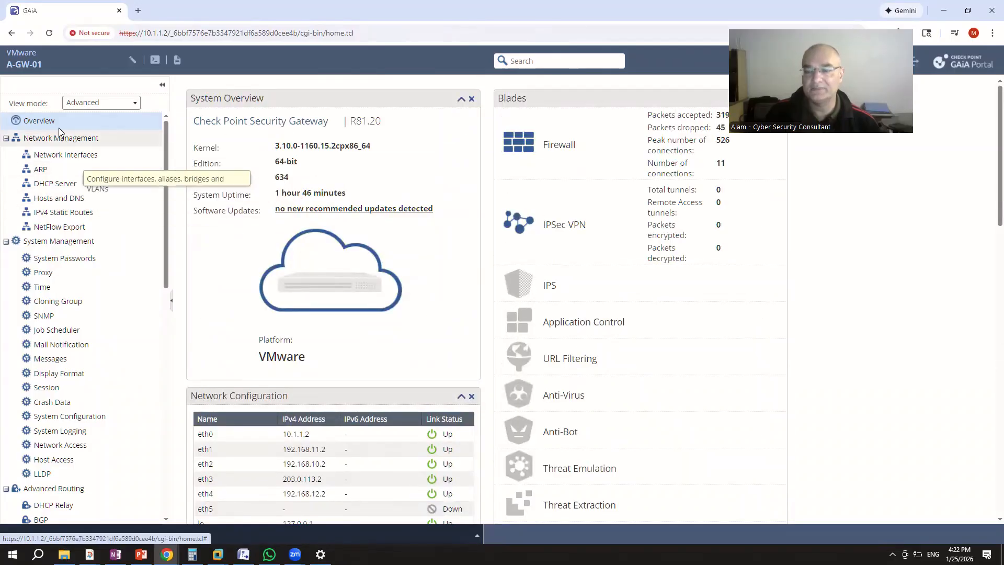
- Review the network interfaces, including the eth2 Sync interface, and the Hosts and DNS and IPv4 Static Routes settings
click(64, 155)
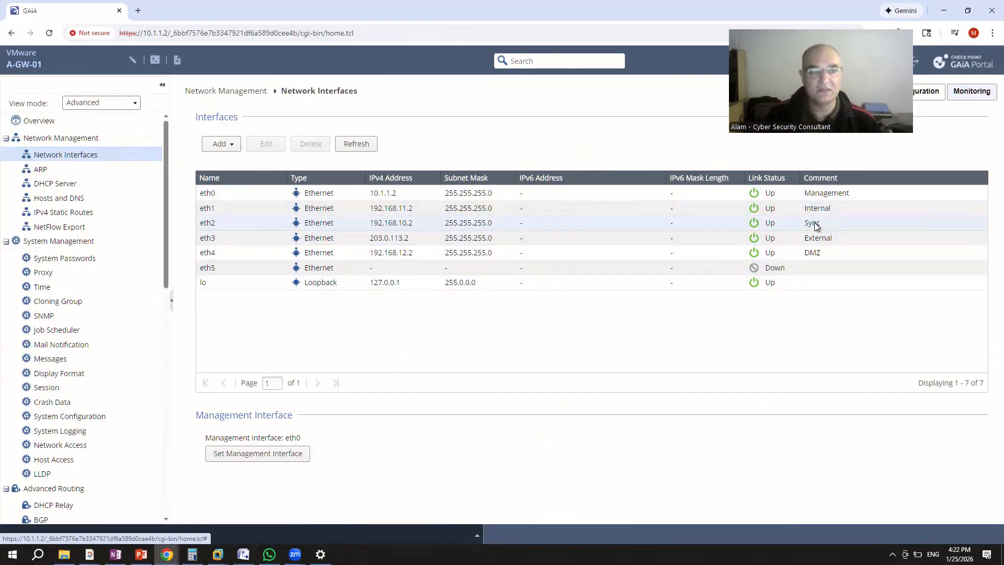
click(698, 224)
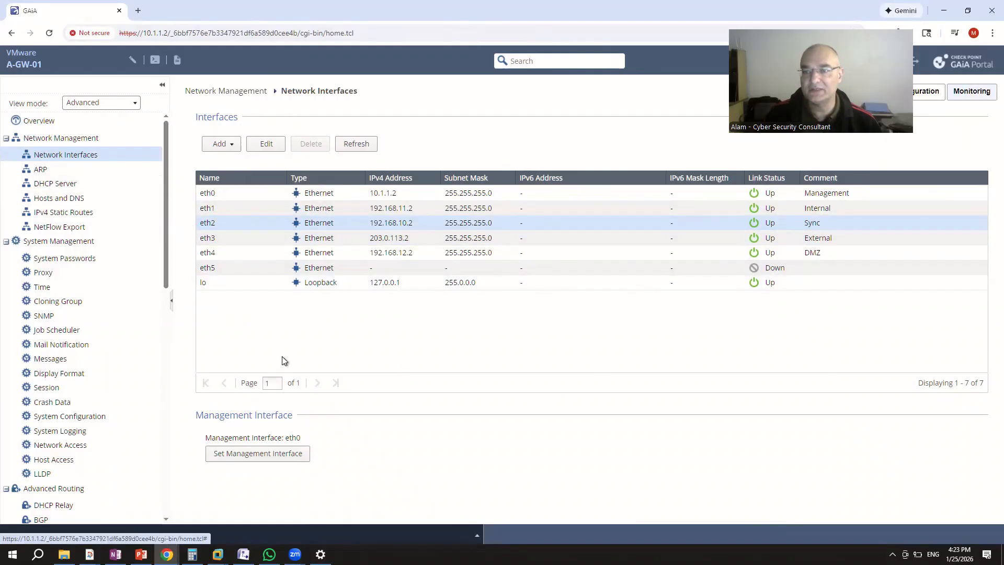
click(57, 200)
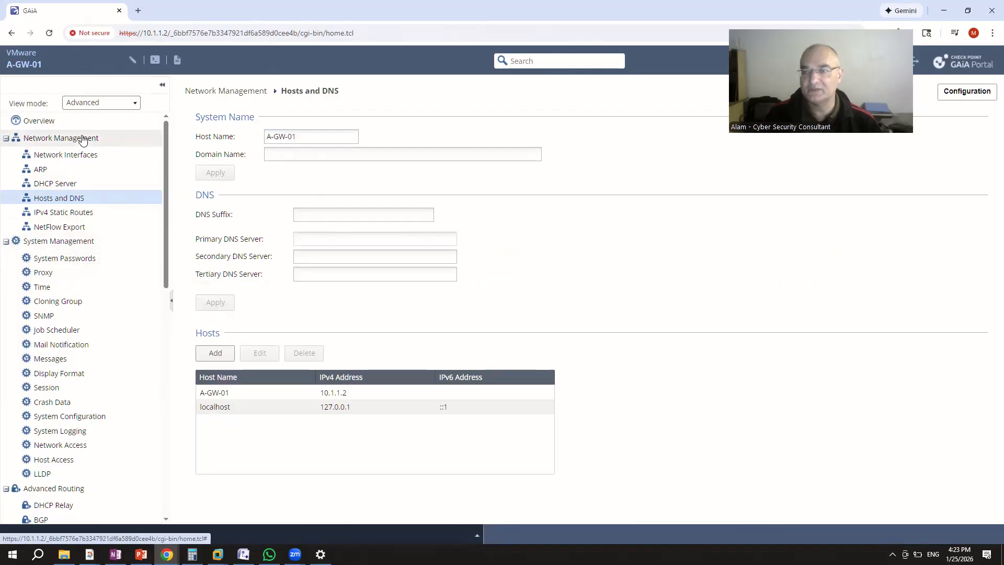
click(80, 215)
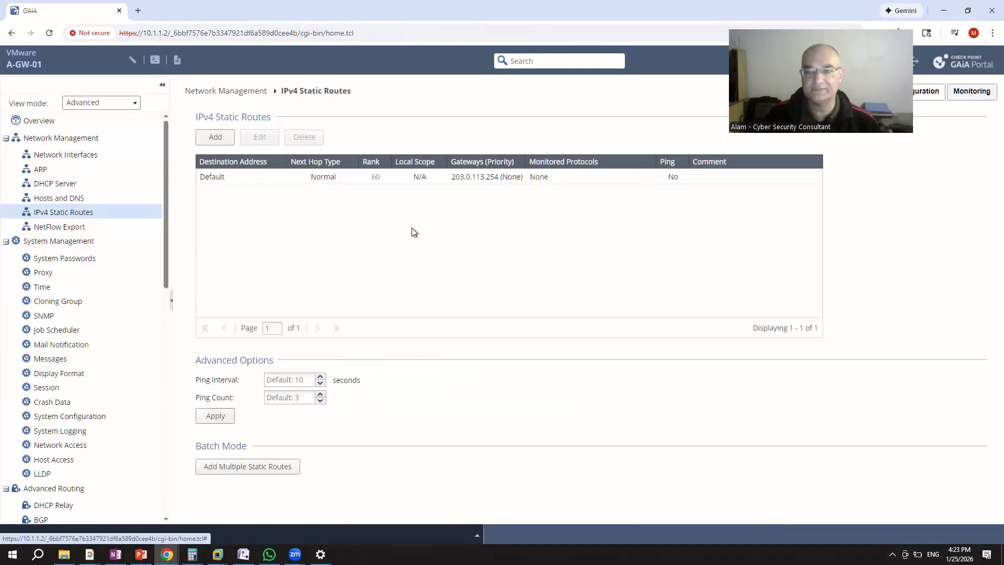
- View the System Passwords and Time pages, and inspect the Time and Date settings without changing them
click(78, 258)
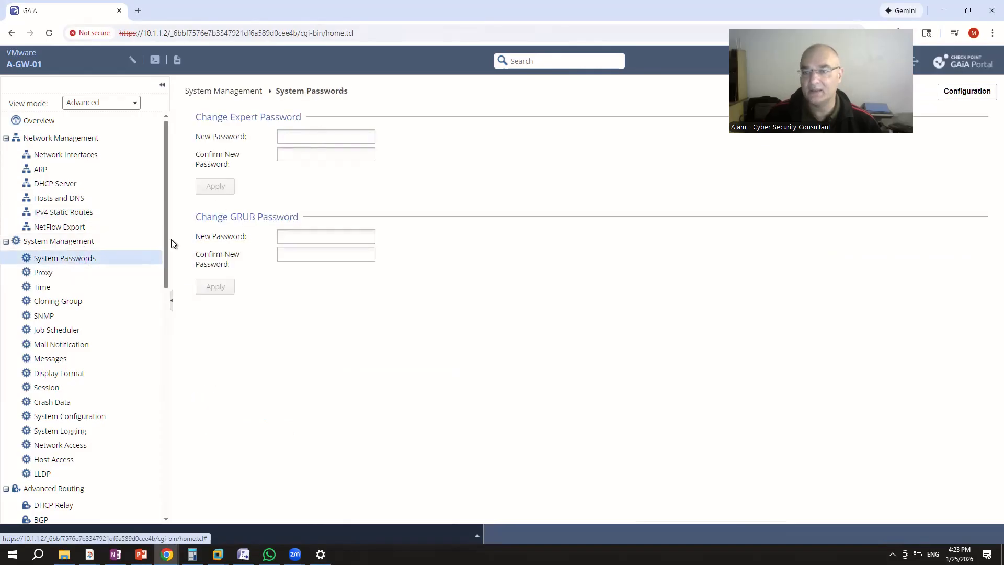
click(58, 287)
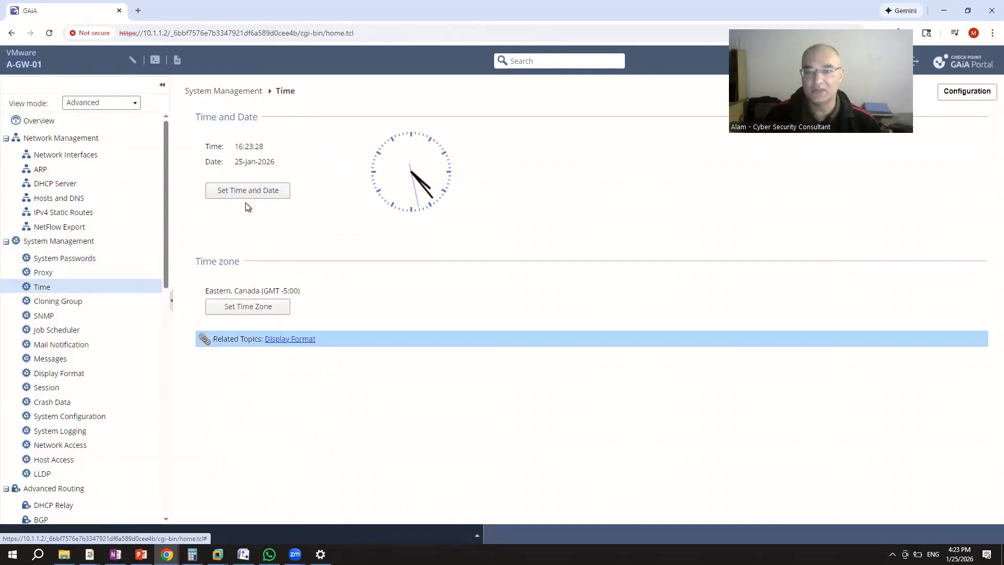
click(259, 194)
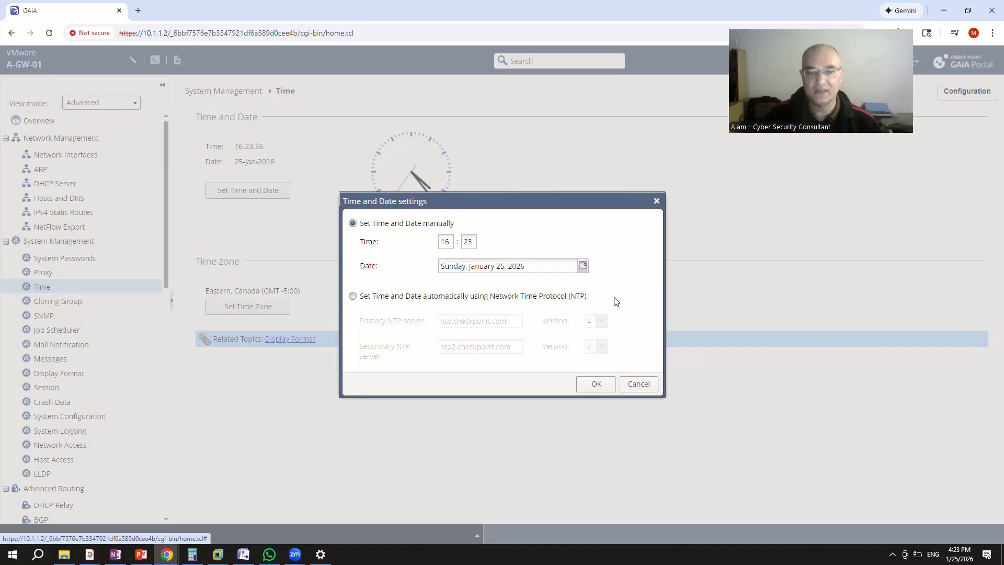
click(643, 385)
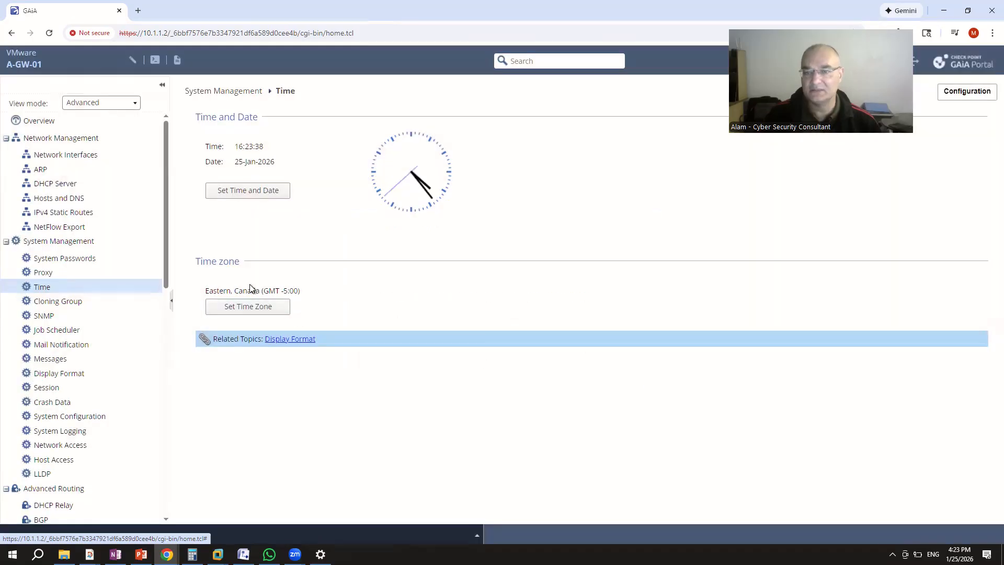
- View the system Messages settings and highlight the banner message text for the login page
scroll(157, 349, down, 1)
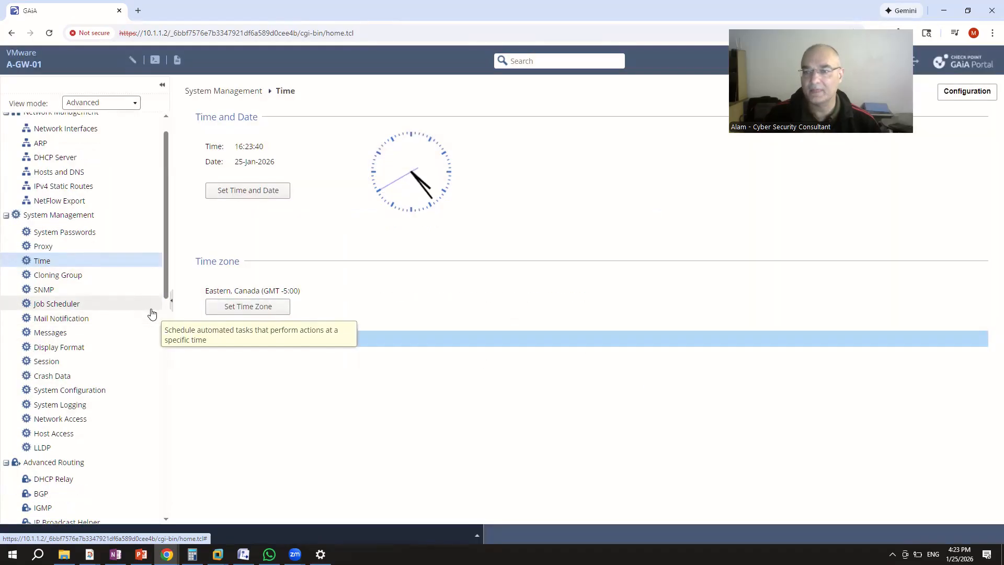
scroll(152, 314, down, 1)
click(106, 301)
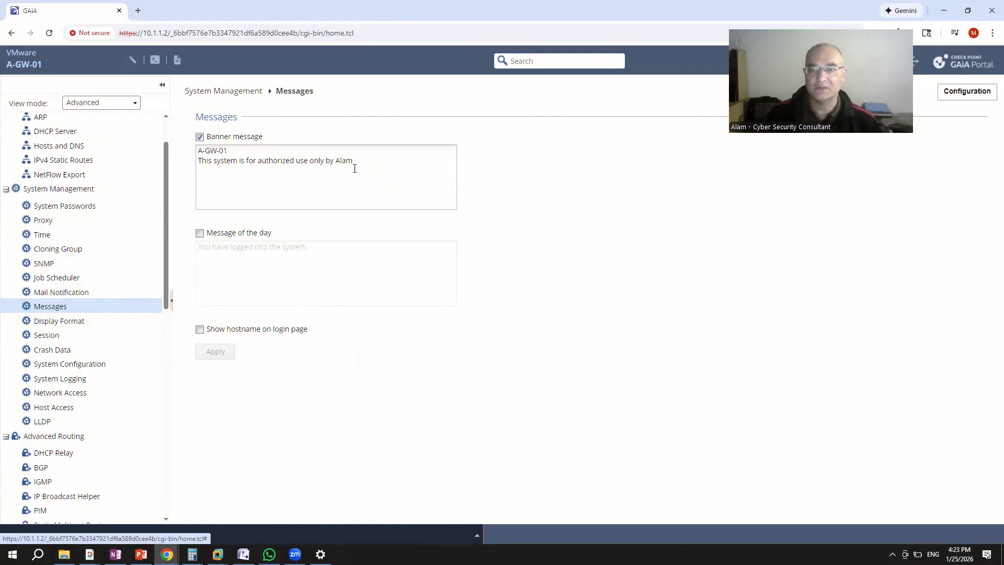
drag(353, 161, 204, 150)
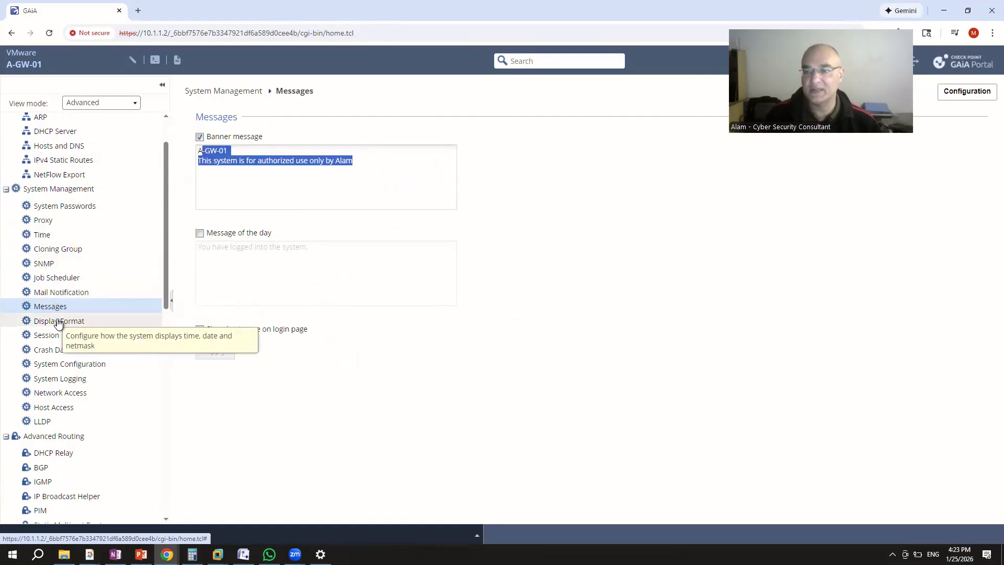
click(341, 192)
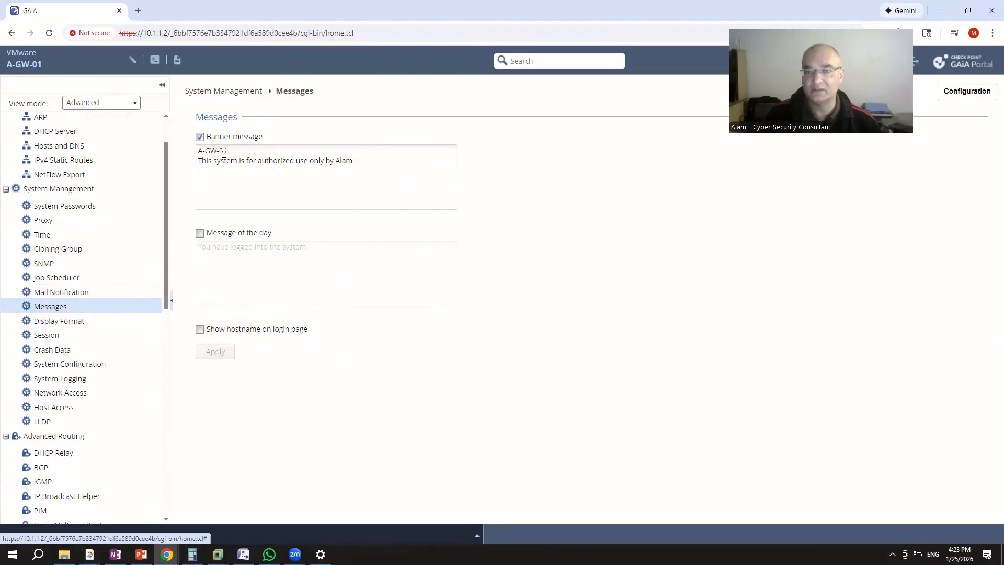
- Look through the remaining System Management, Advanced Routing and User Management configuration pages listed for the gateway
scroll(144, 365, down, 1)
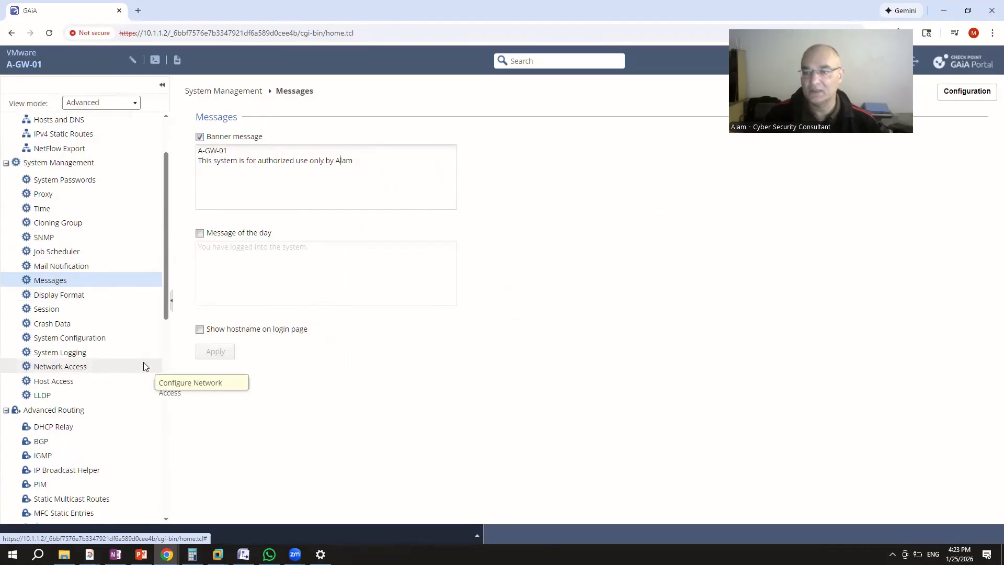
scroll(94, 215, down, 1)
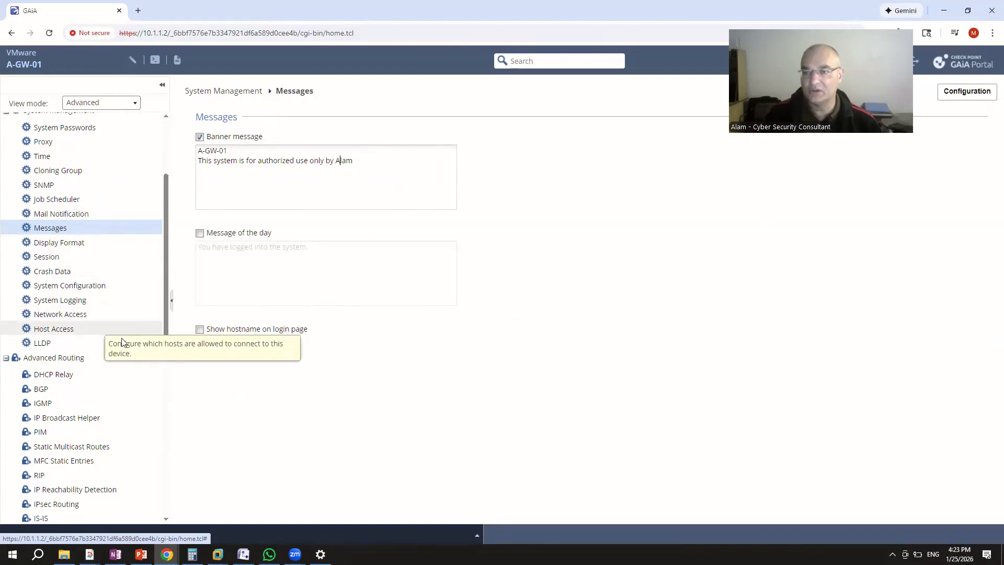
scroll(146, 329, down, 1)
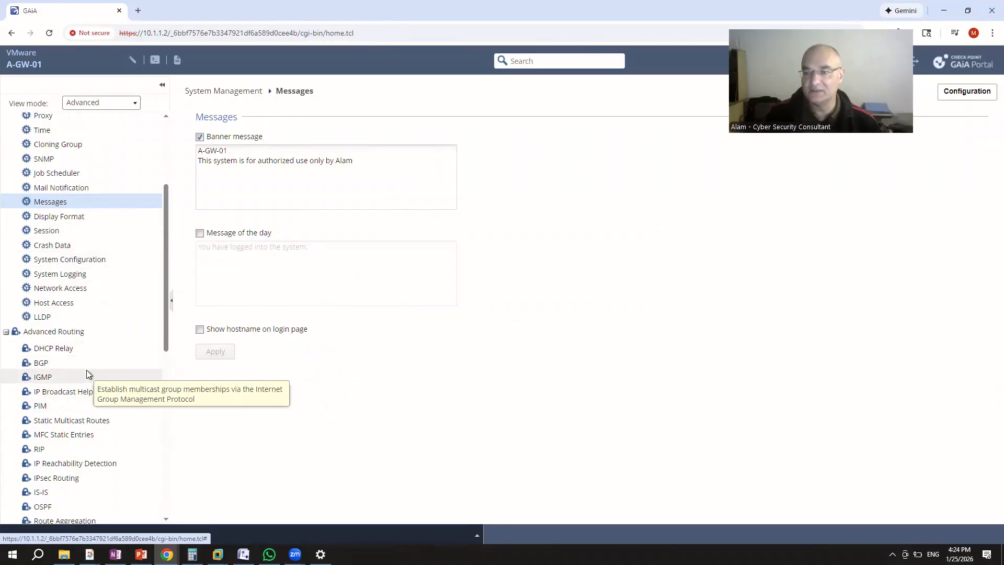
scroll(87, 389, down, 1)
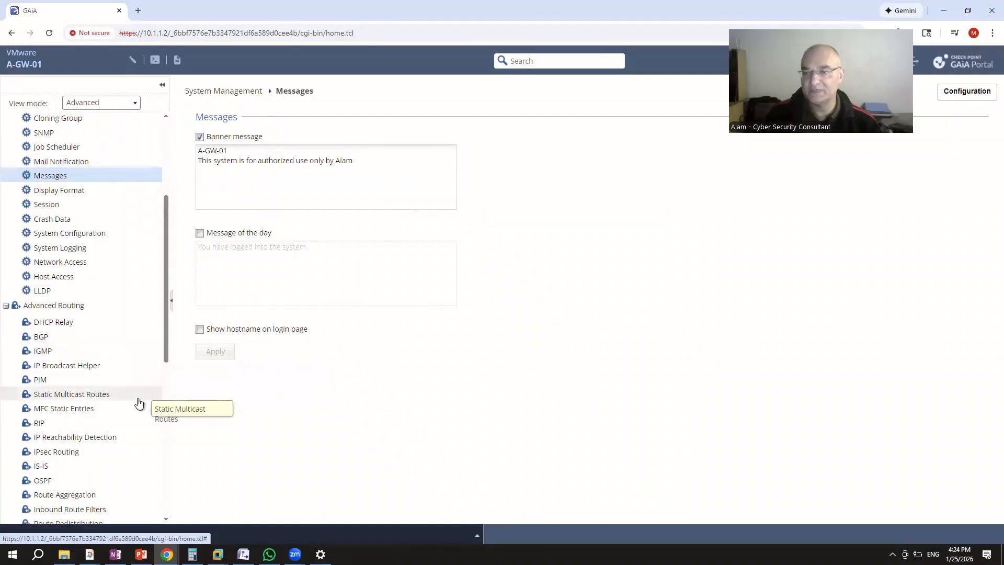
scroll(141, 403, down, 1)
scroll(141, 403, down, 1)
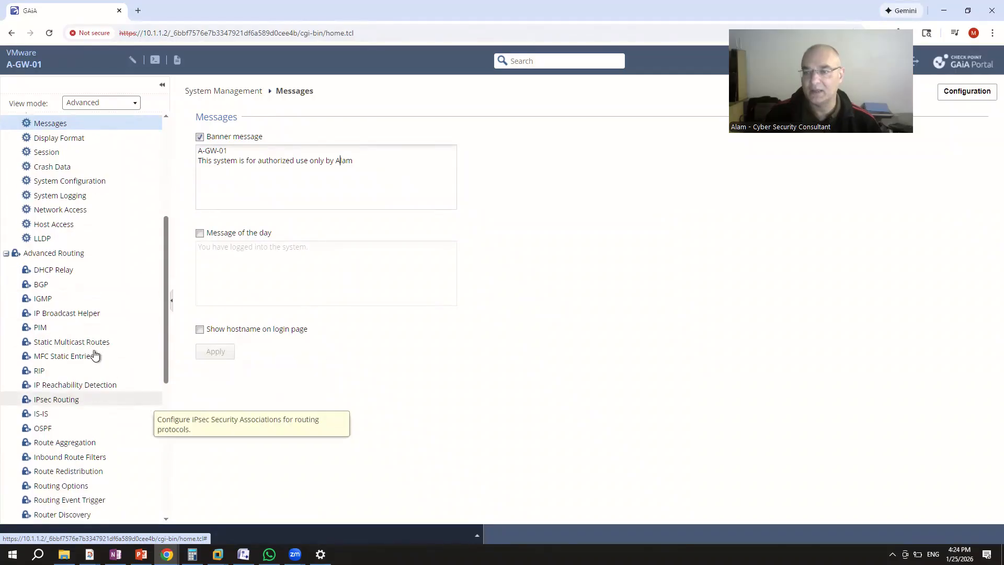
scroll(116, 414, down, 2)
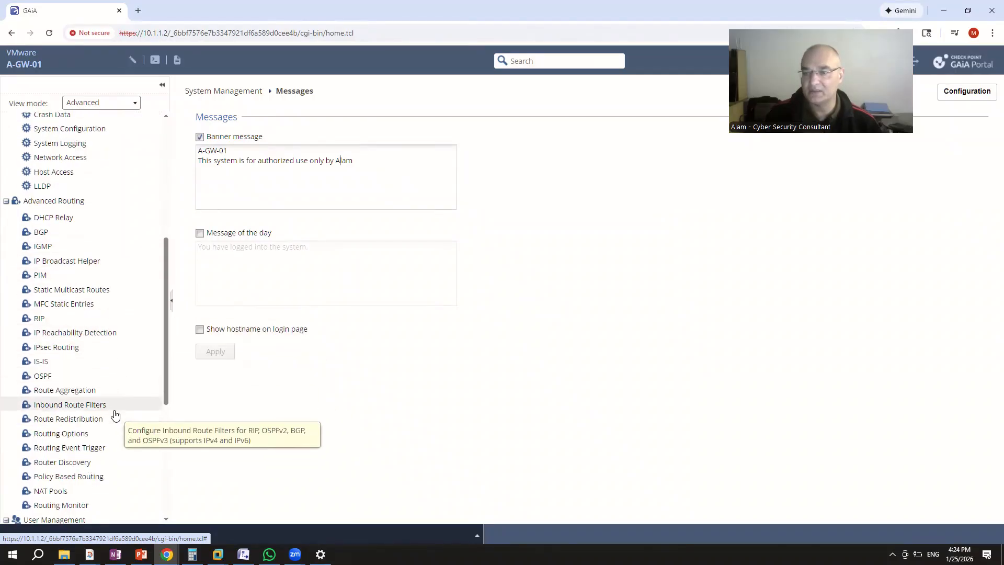
scroll(125, 407, down, 2)
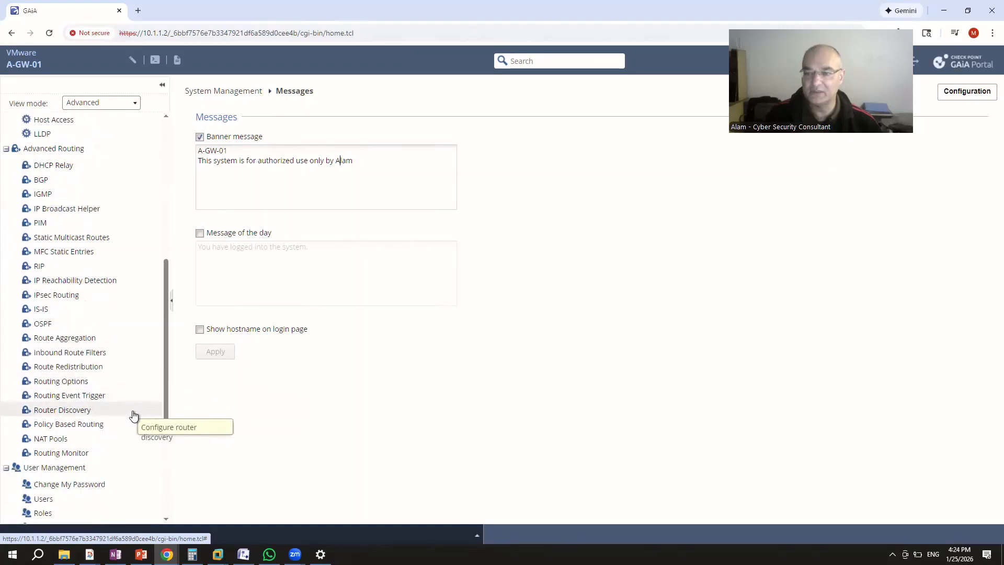
scroll(134, 416, down, 2)
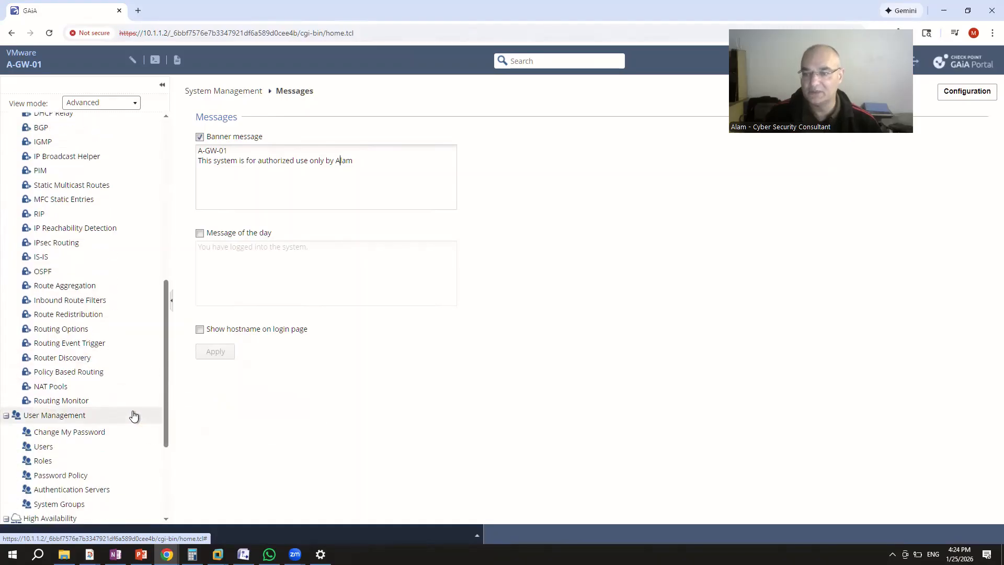
scroll(134, 415, down, 1)
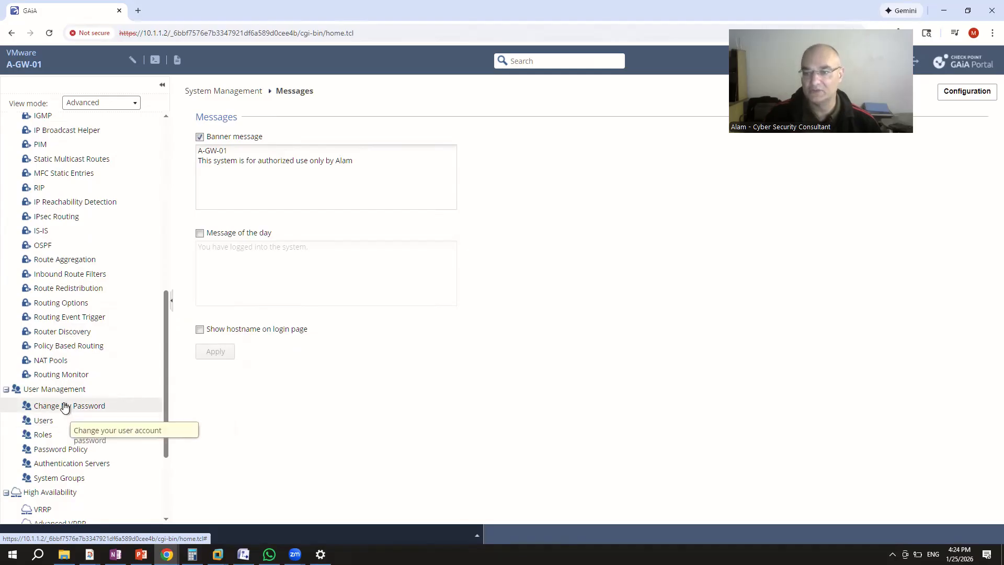
- View the Users page under User Management and inspect the Add User form without creating a user
click(44, 421)
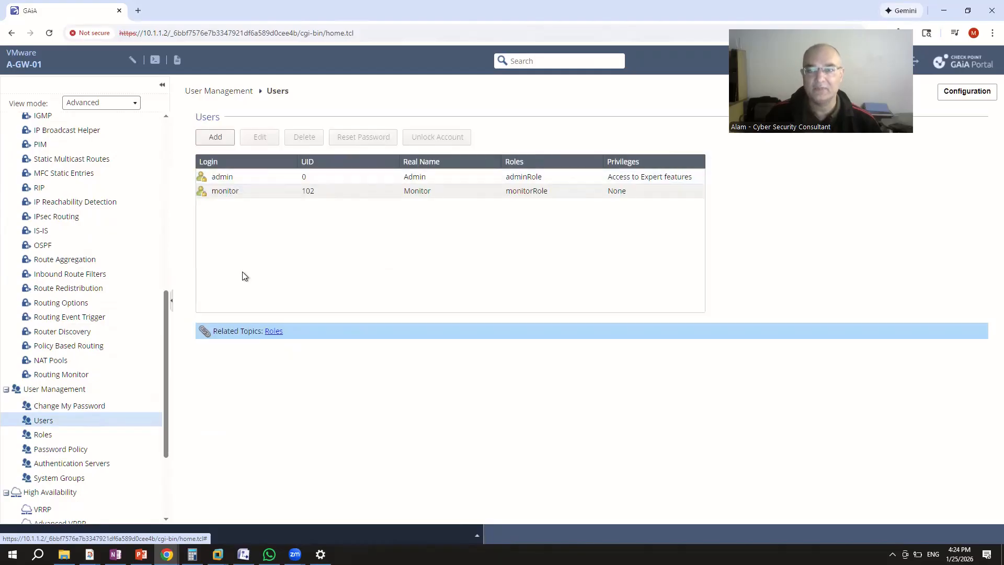
click(215, 137)
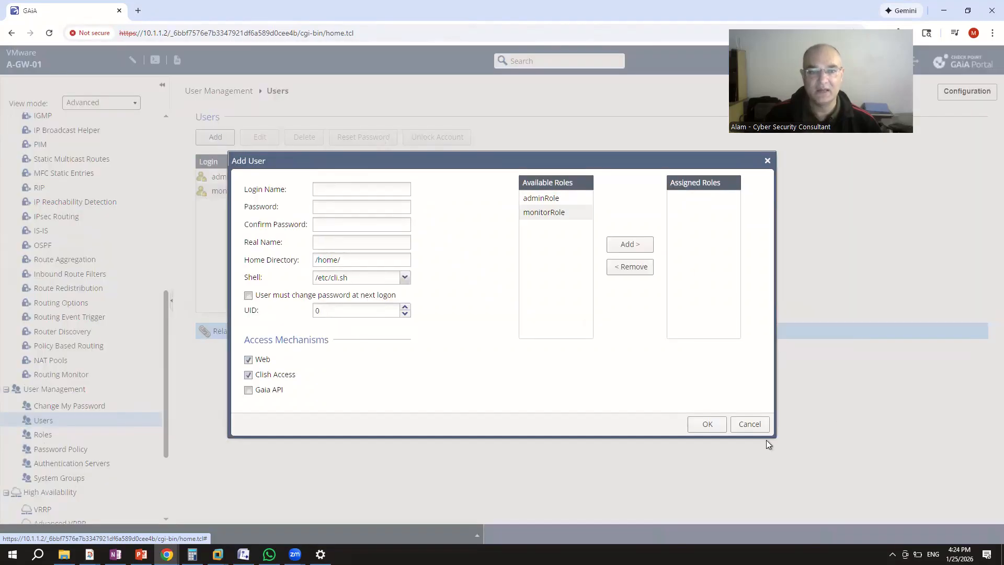
click(748, 423)
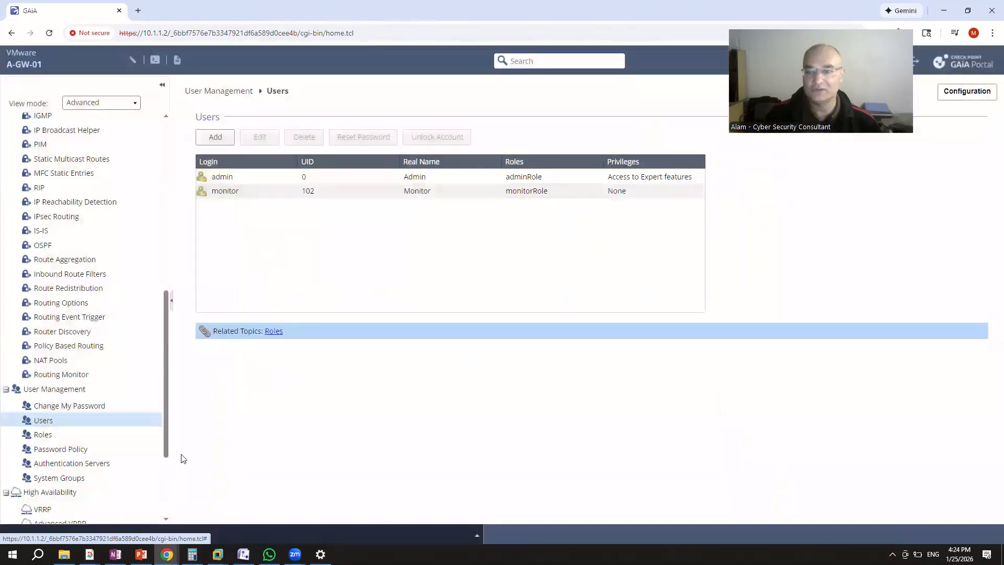
- View the Roles page and inspect the Add Role feature list and the Route Aggregation permission options without creating a role
click(44, 434)
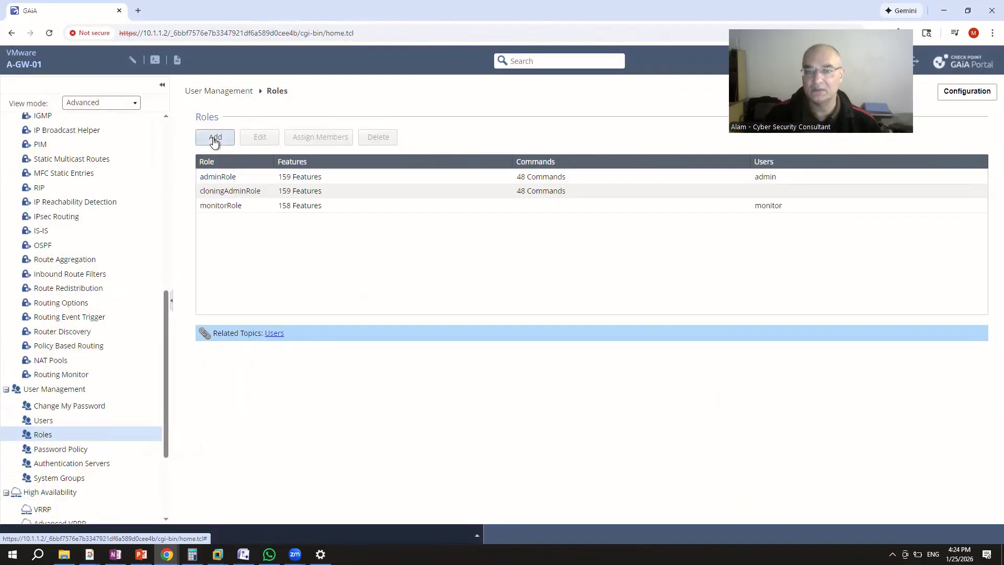
click(228, 141)
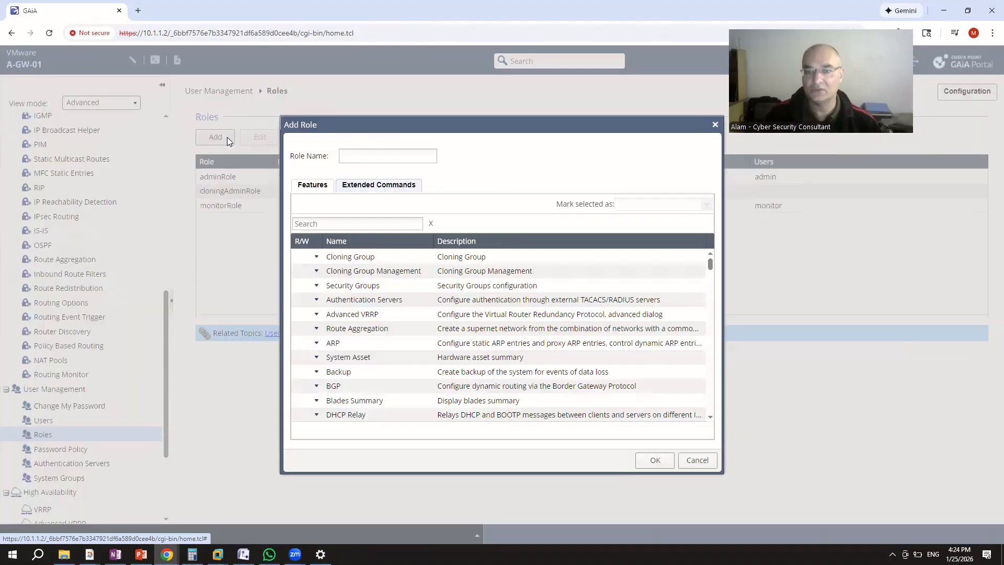
scroll(402, 337, down, 5)
scroll(402, 341, down, 15)
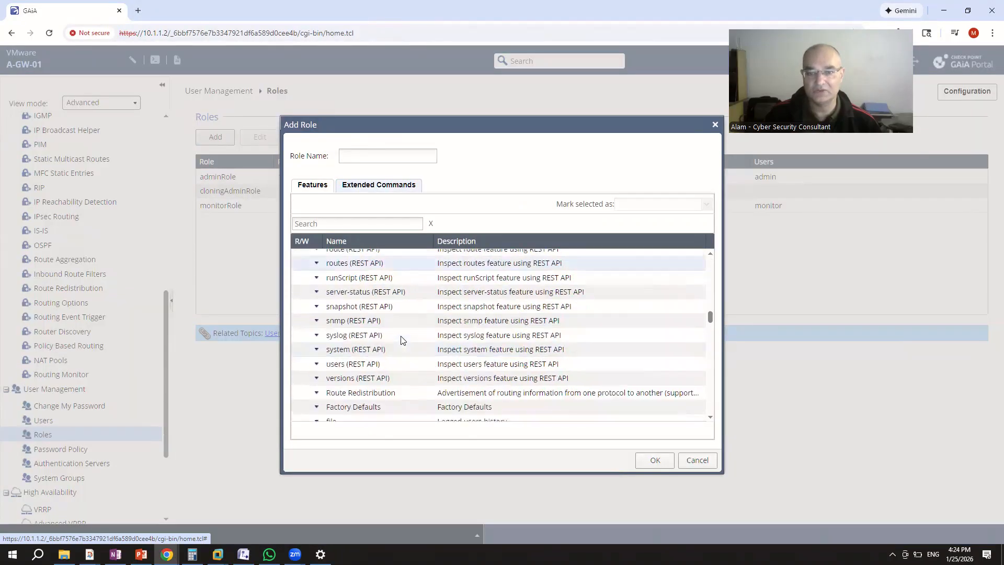
scroll(401, 341, up, 15)
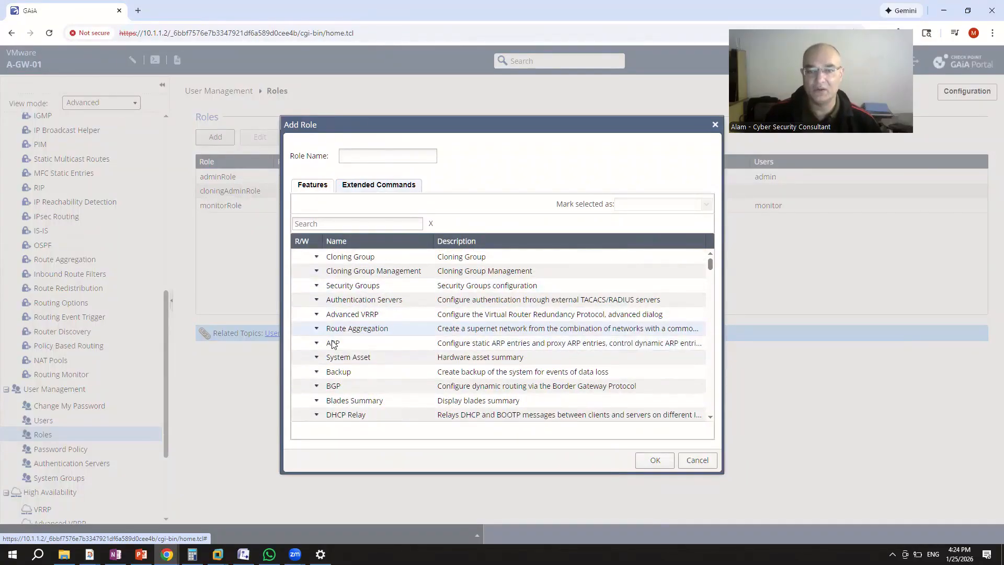
click(316, 329)
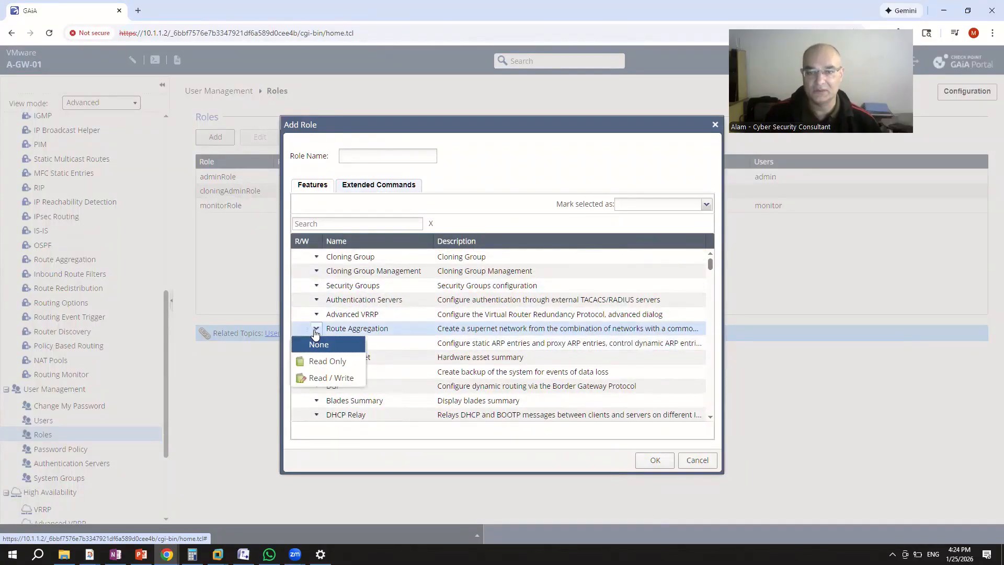
click(315, 331)
scroll(415, 387, down, 10)
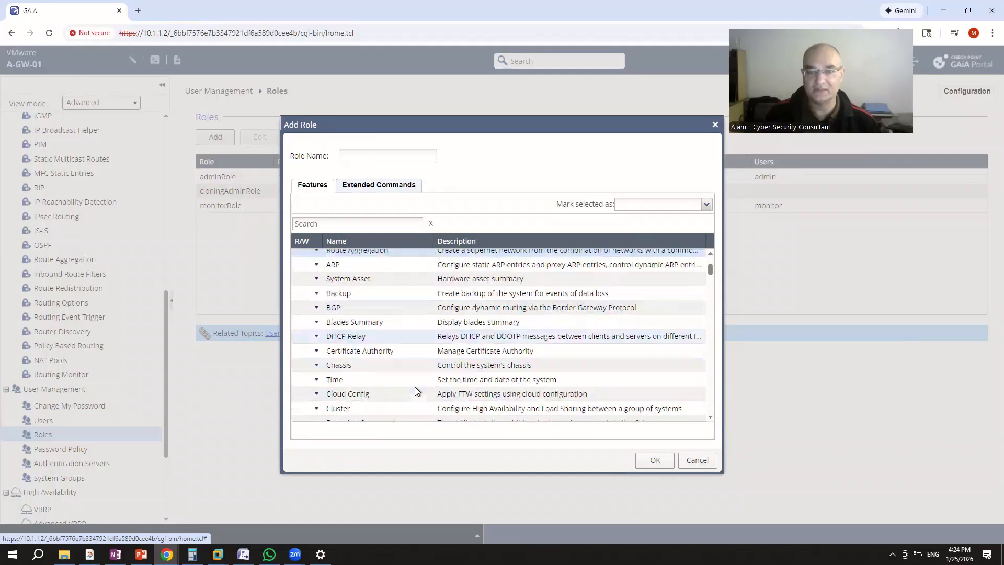
click(697, 459)
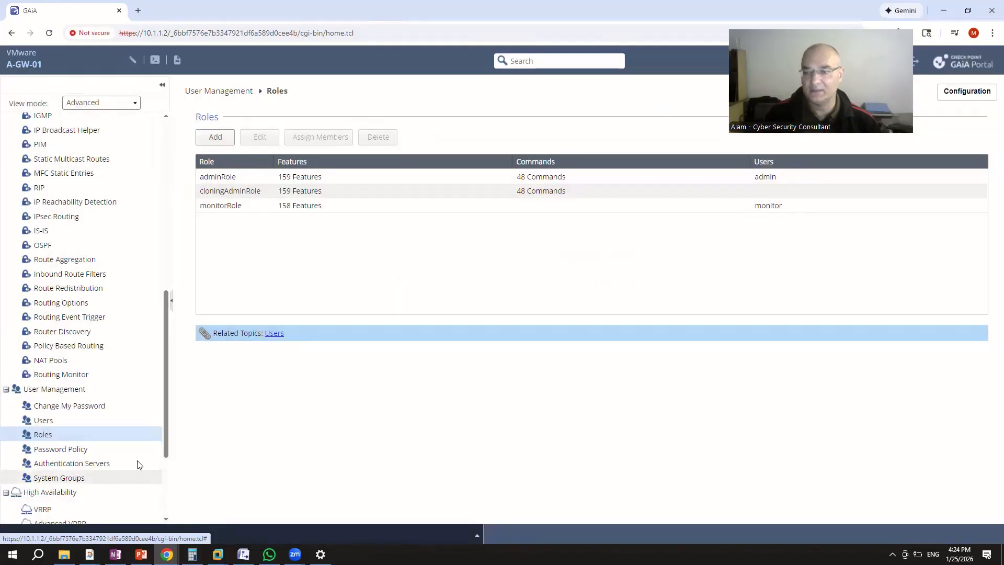
- Look over the High Availability and Maintenance entries, and view the Upgrades (CPUSE) Status and Actions and Software Updates Policy pages
scroll(146, 450, down, 3)
scroll(146, 451, down, 1)
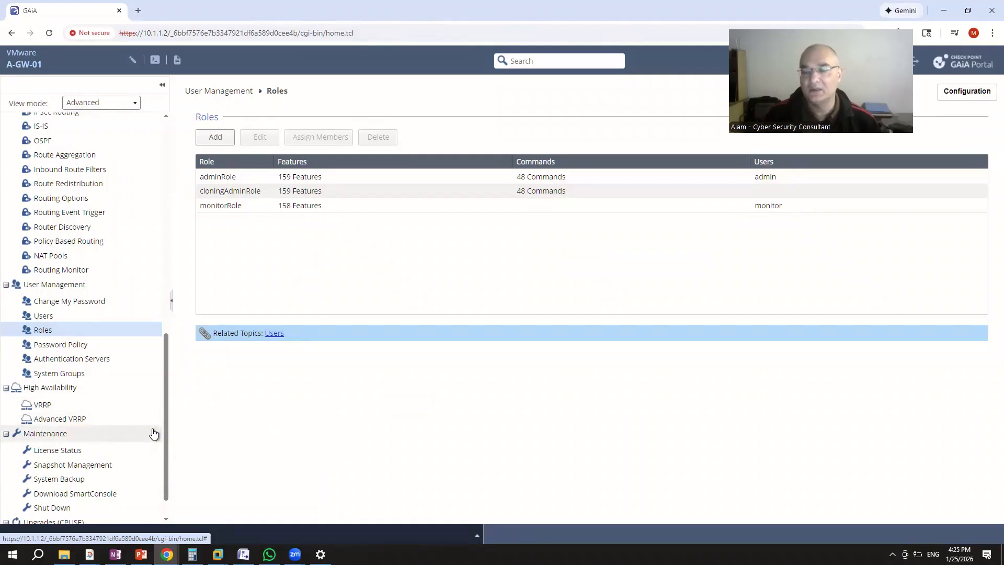
scroll(152, 433, down, 1)
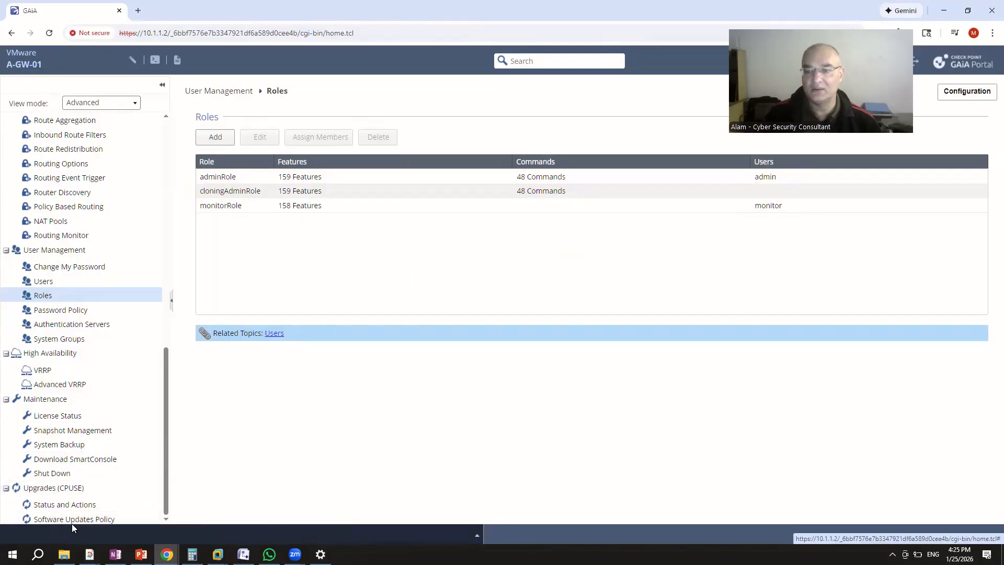
click(61, 506)
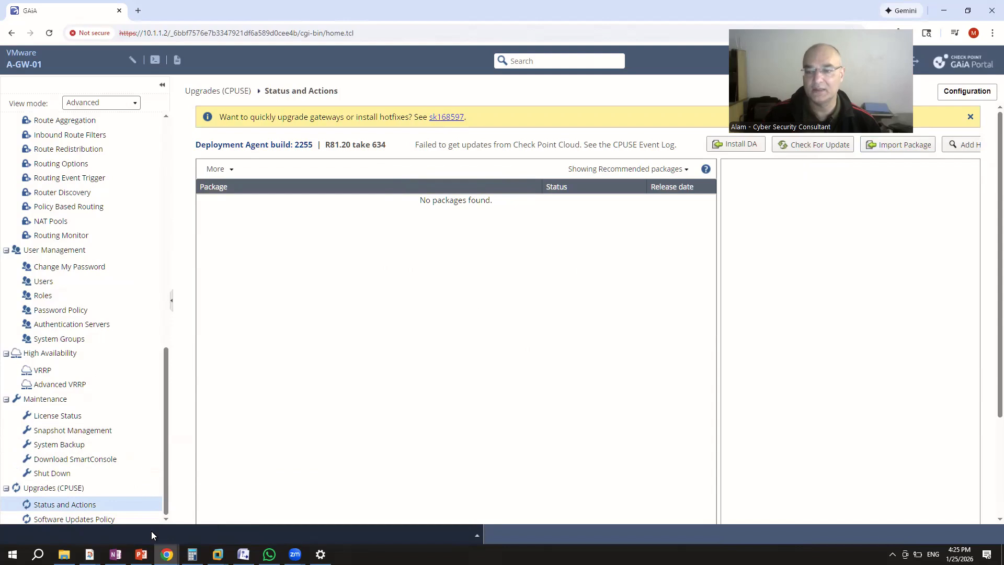
click(79, 520)
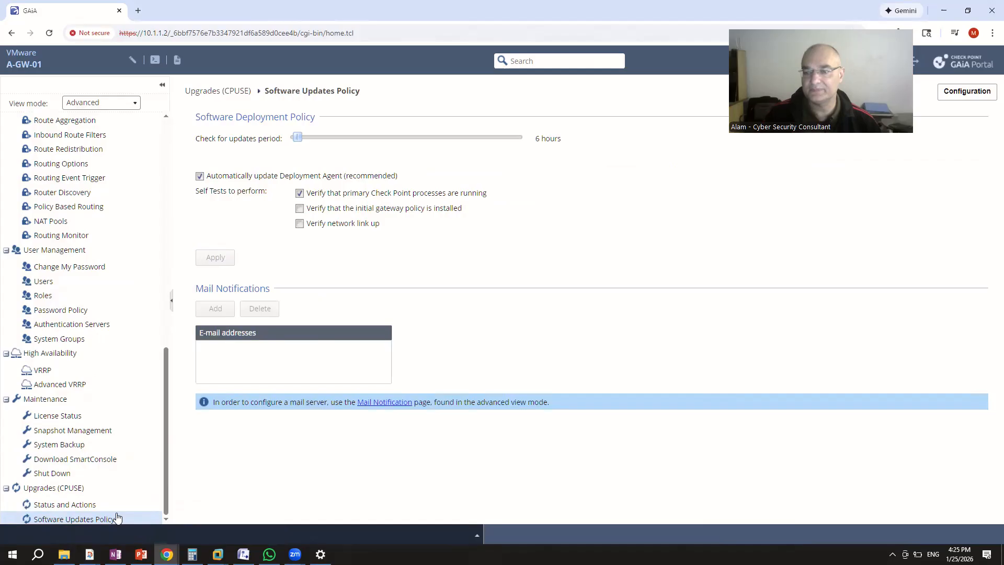
scroll(109, 504, up, 10)
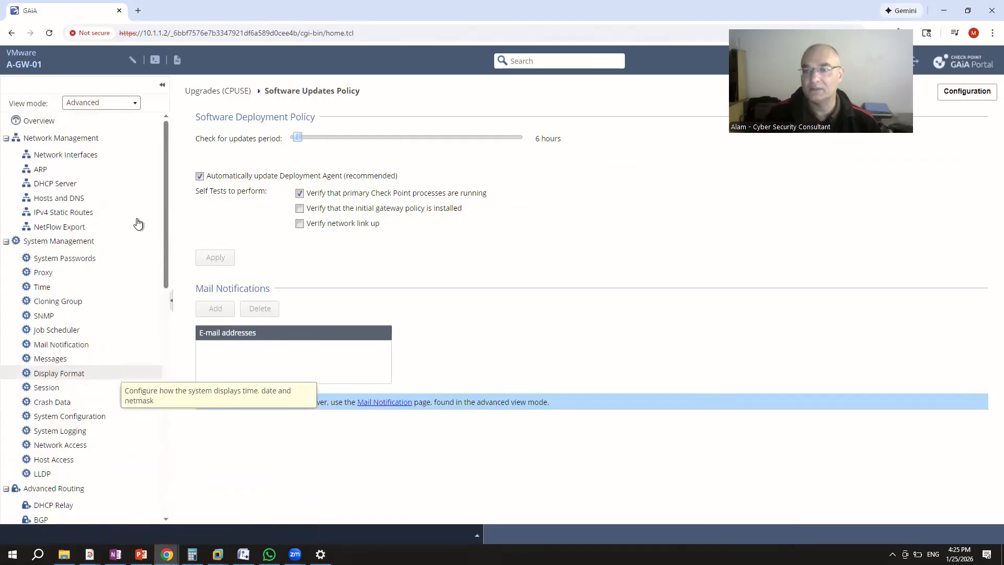